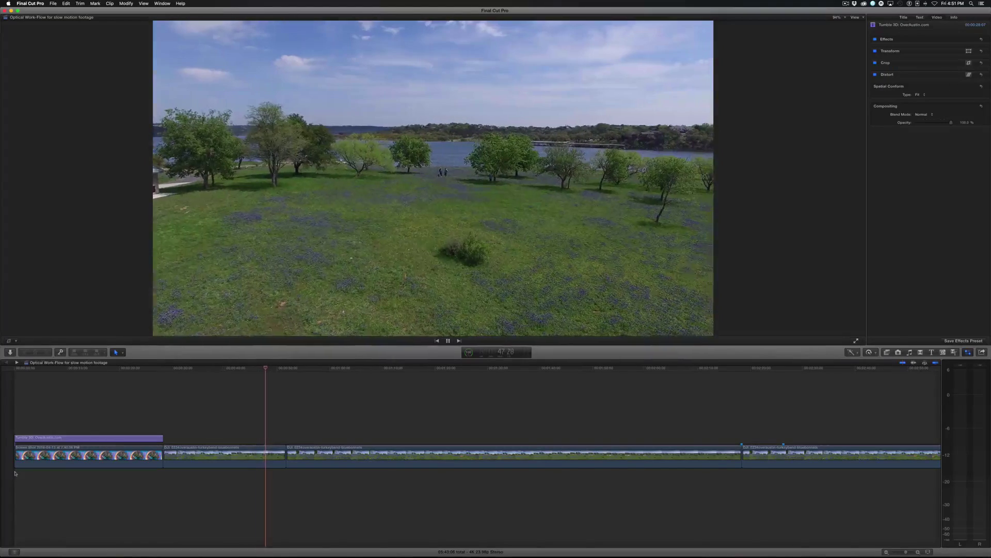
- Replay the bluebonnet drone clip from its start to review it
{"action": "key", "text": "space"}
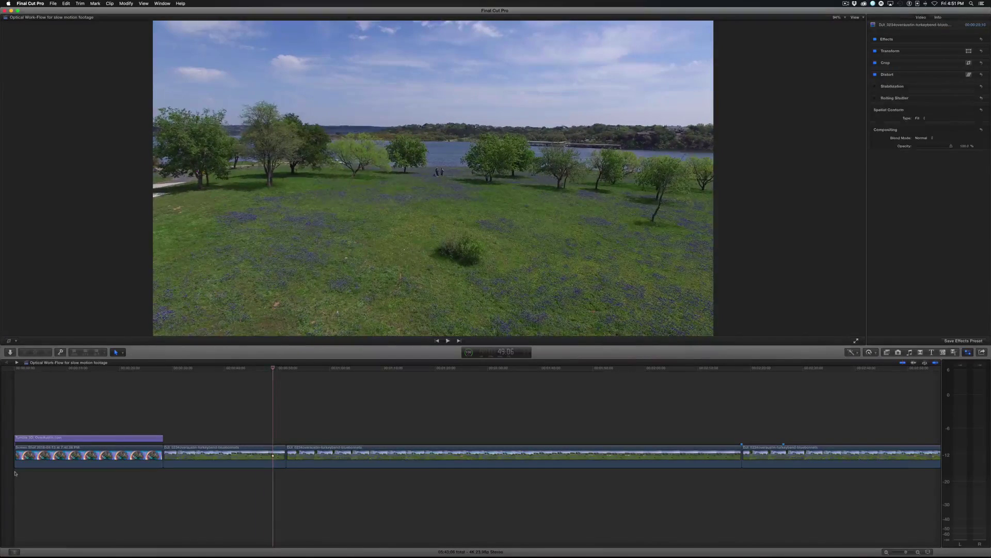
{"action": "key", "text": "Up"}
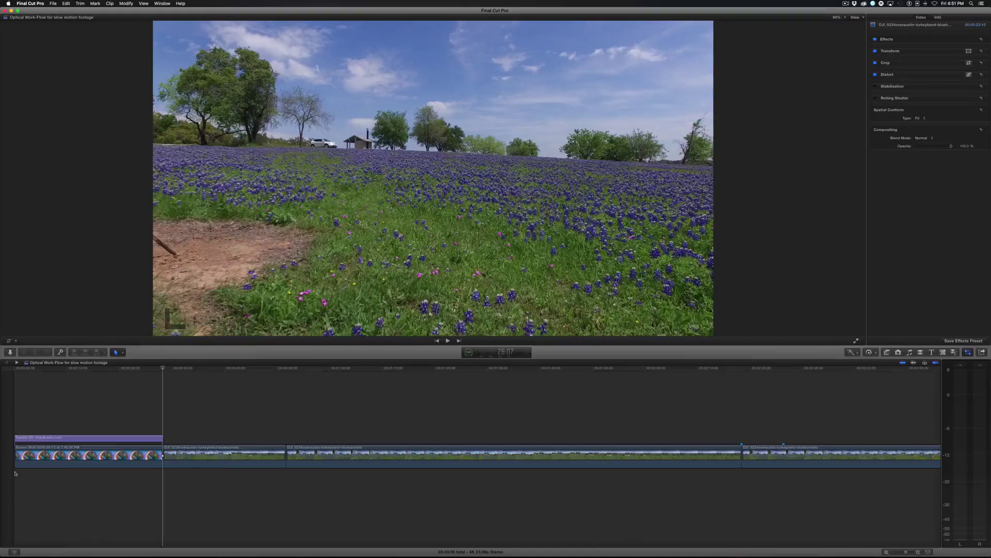
{"action": "key", "text": "space"}
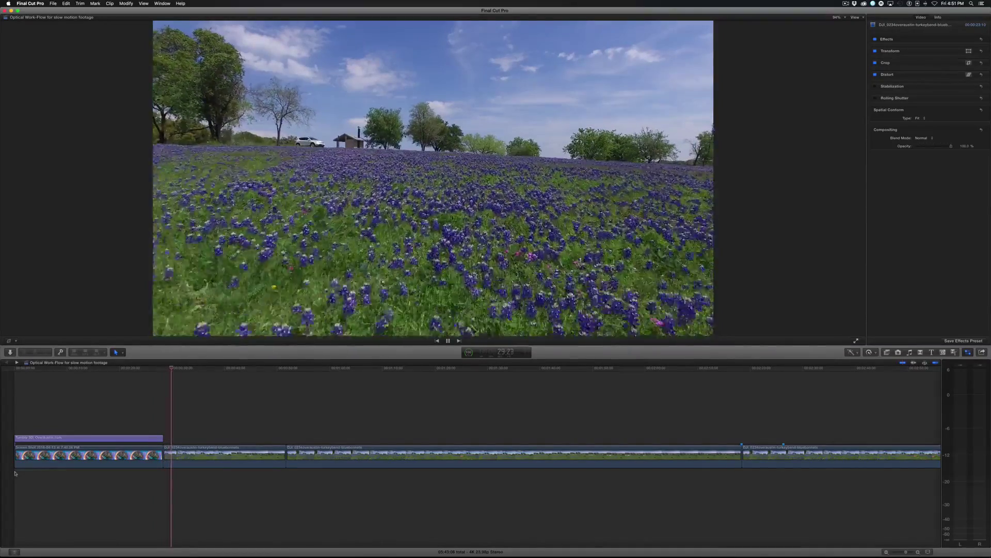
{"action": "key", "text": "space"}
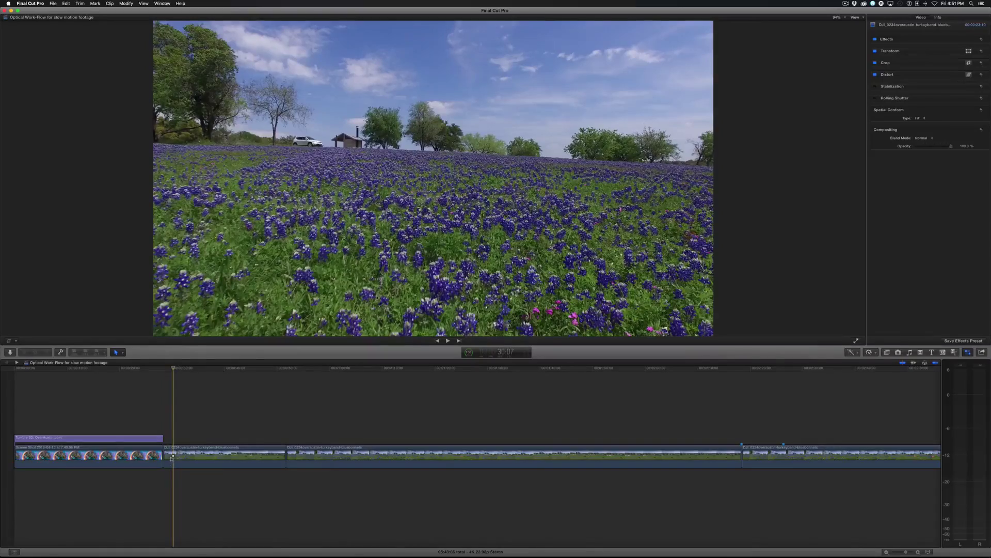
{"action": "key", "text": "space"}
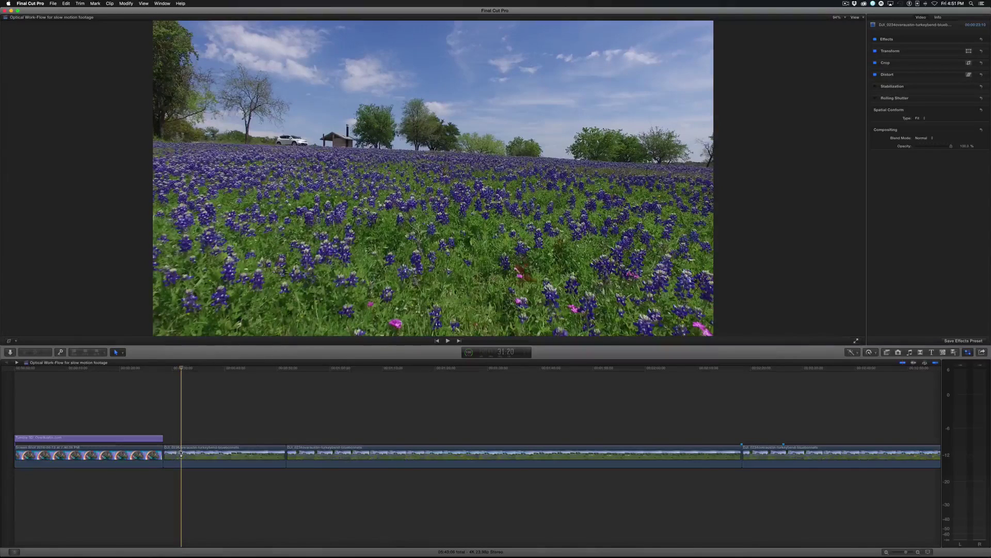
- Blade the bluebonnet clip's speed at the playhead, then zoom the timeline in
{"action": "left_click", "coordinate": [180, 453]}
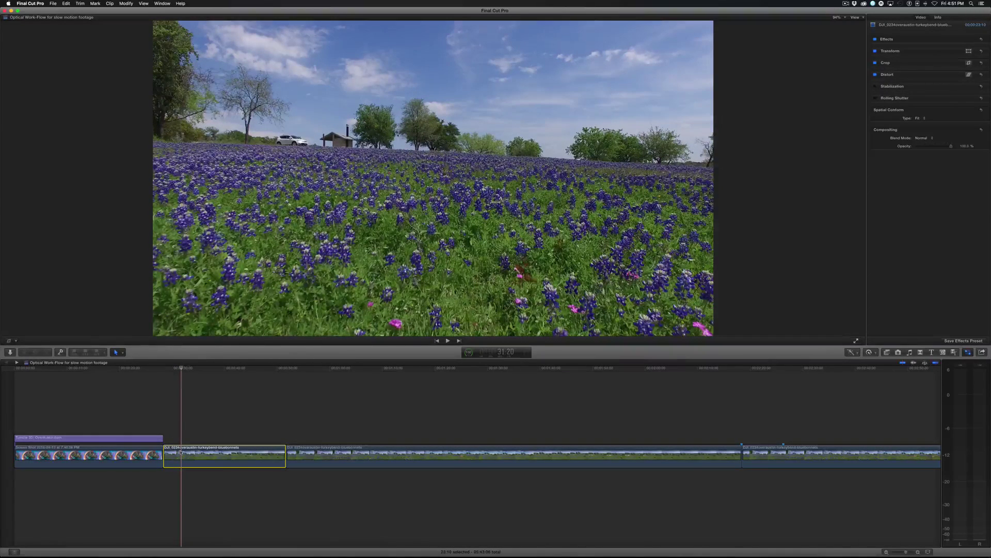
{"action": "key", "text": "super+r"}
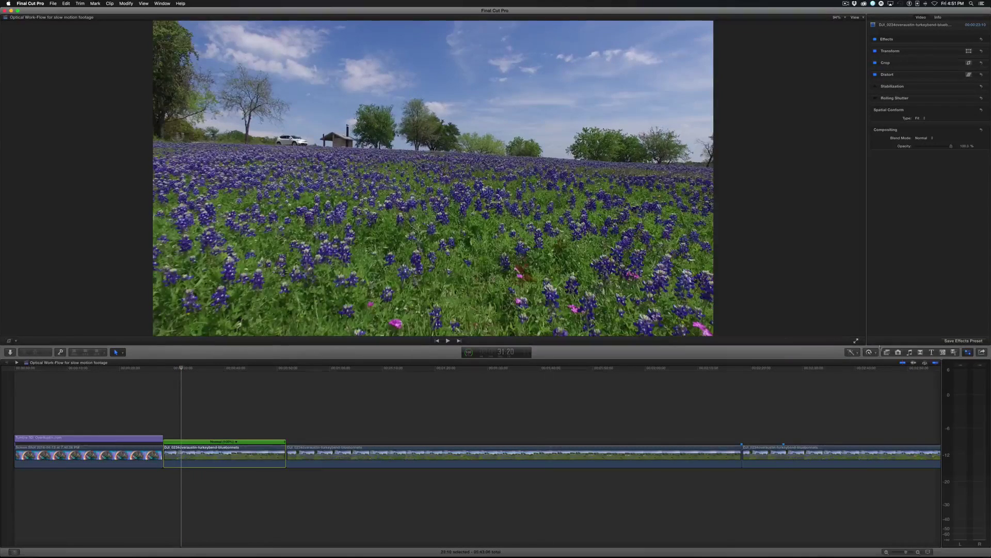
{"action": "left_click", "coordinate": [870, 353]}
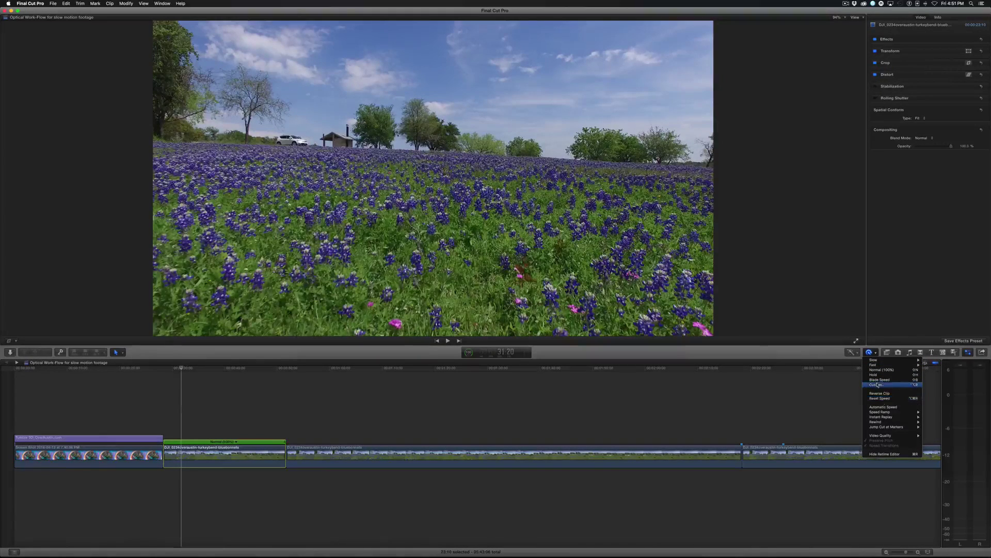
{"action": "left_click", "coordinate": [880, 380]}
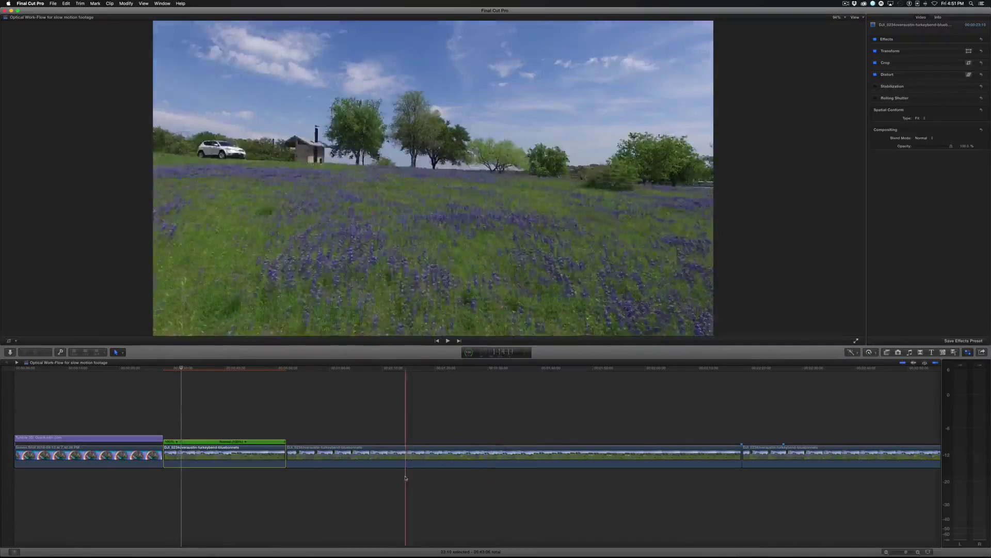
{"action": "key", "text": "super+equal"}
{"action": "key", "text": "super+equal"}
{"action": "key", "text": "super+equal"}
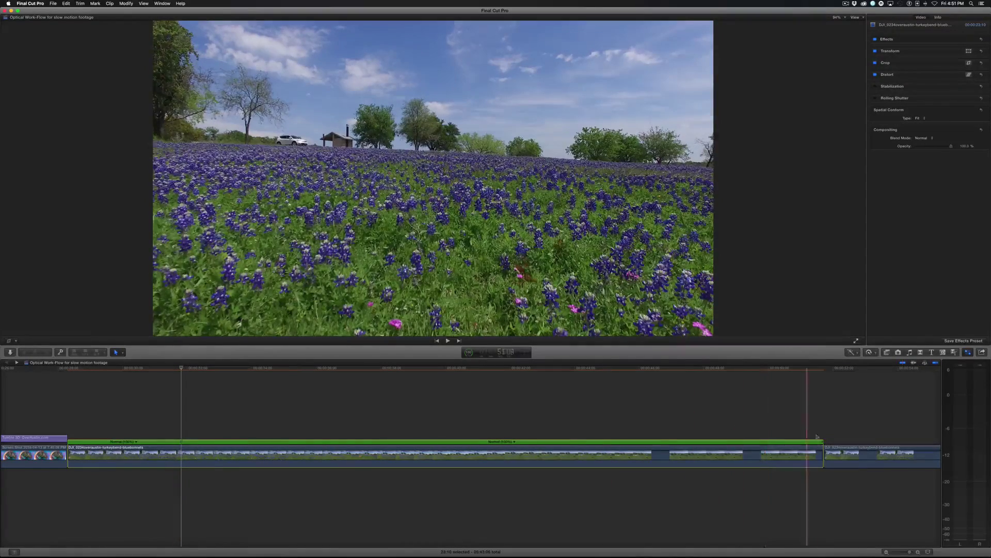
- Slow the bluebonnet clip's second section to a custom 27% rate
{"action": "left_click_drag", "start_coordinate": [823, 442], "coordinate": [908, 436]}
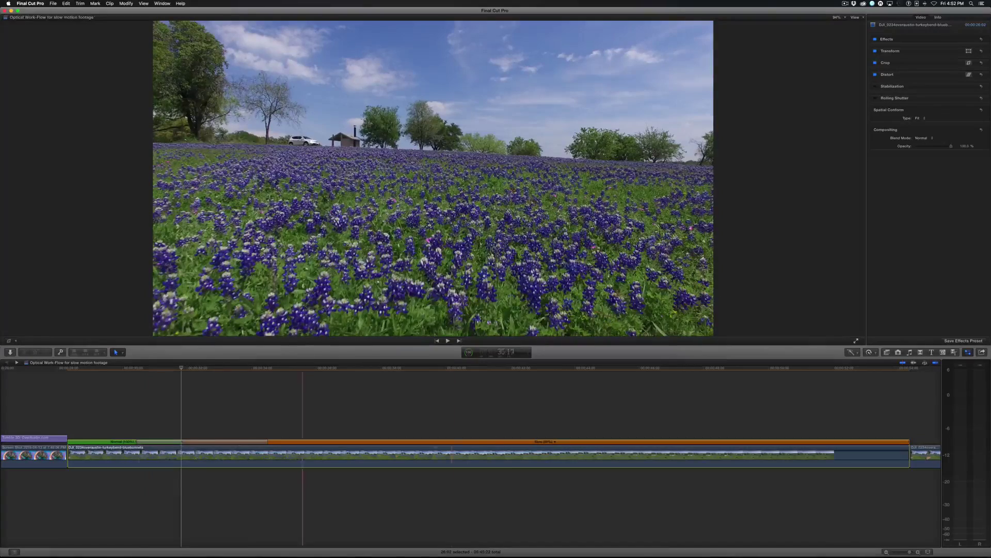
{"action": "left_click", "coordinate": [555, 442]}
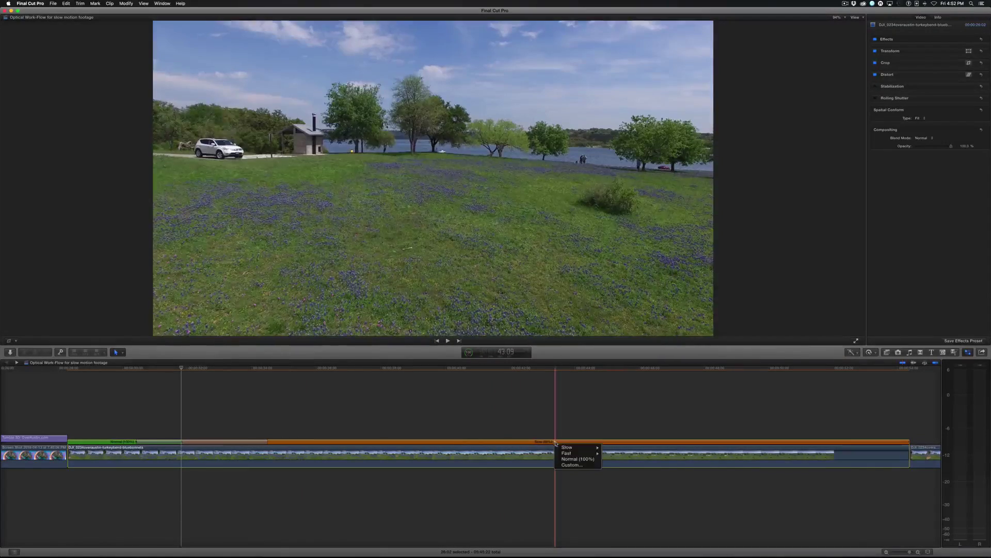
{"action": "left_click", "coordinate": [569, 465]}
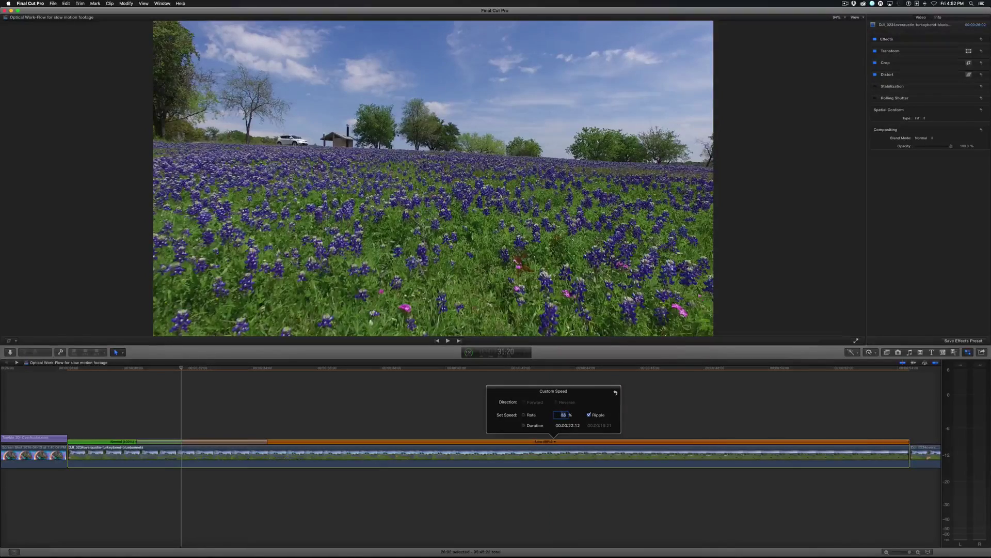
{"action": "key", "text": "Return"}
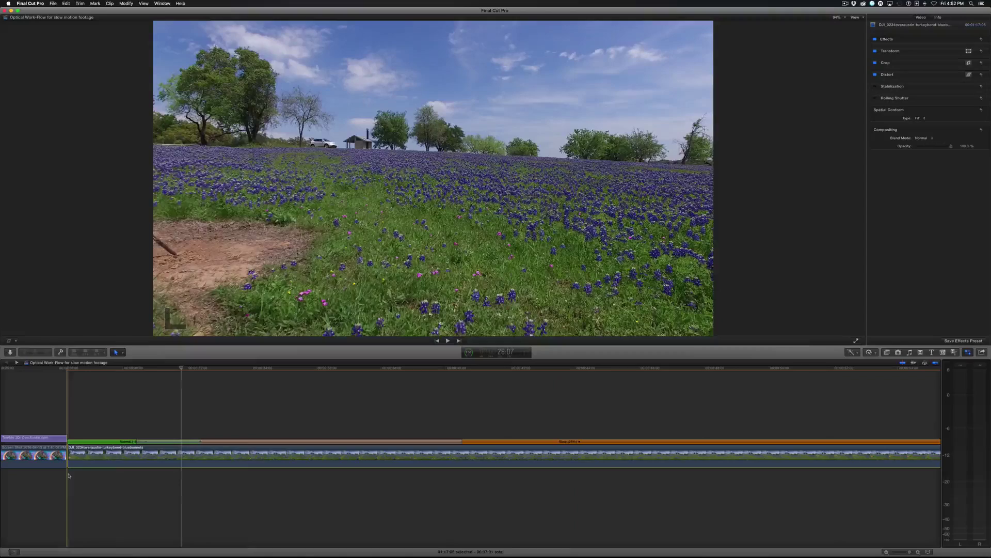
{"action": "key", "text": "space"}
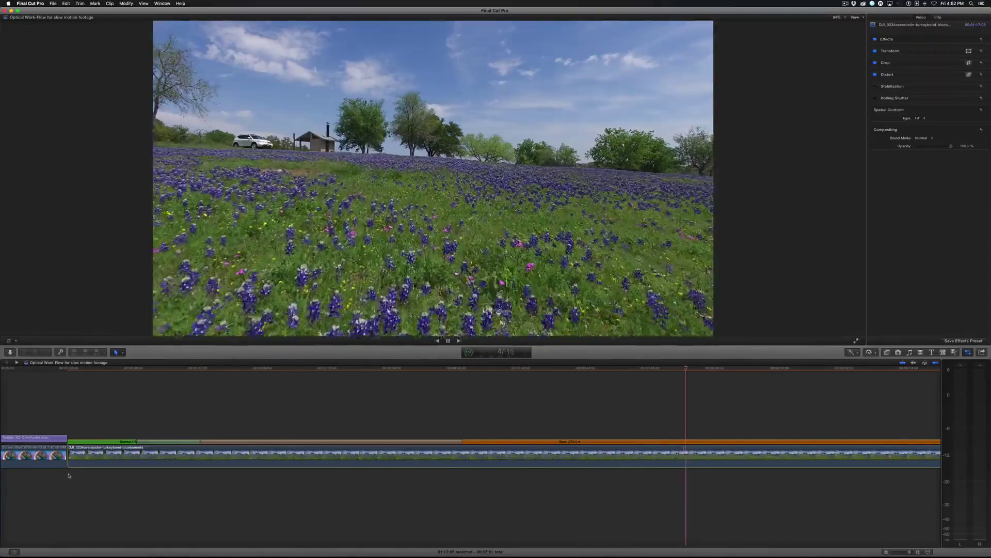
{"action": "key", "text": "space"}
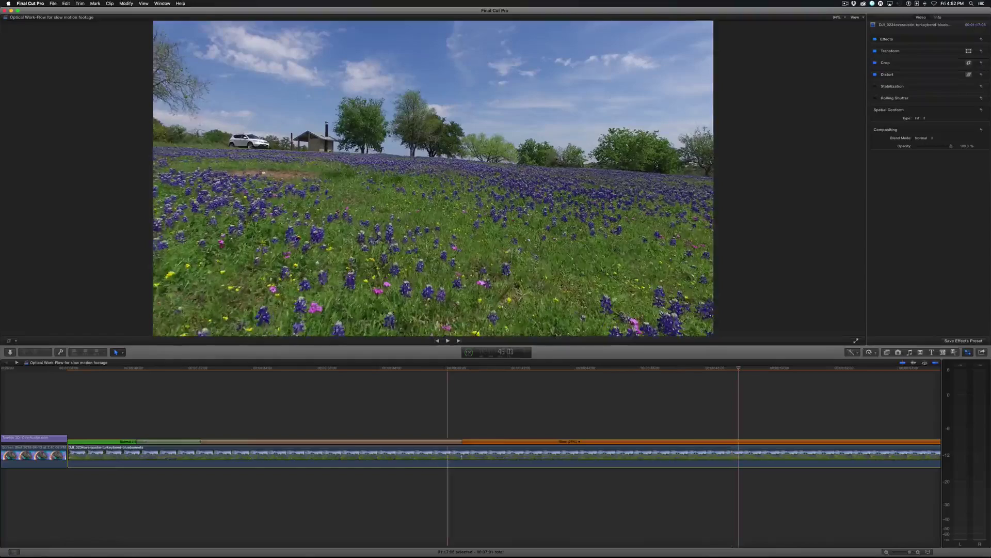
- Set the retime Video Quality to the smoother interpolation option for the slowed footage
{"action": "left_click", "coordinate": [871, 353]}
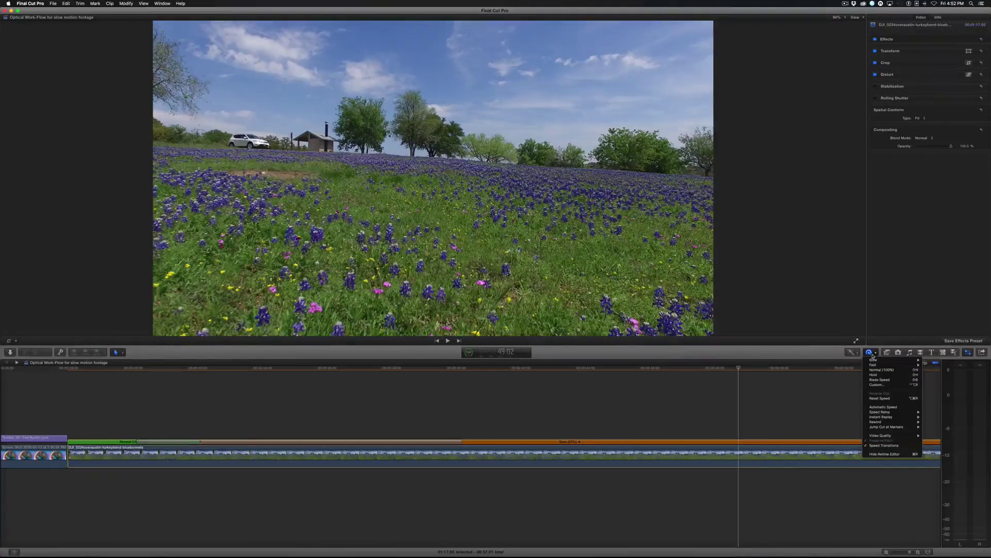
{"action": "mouse_move", "coordinate": [885, 438]}
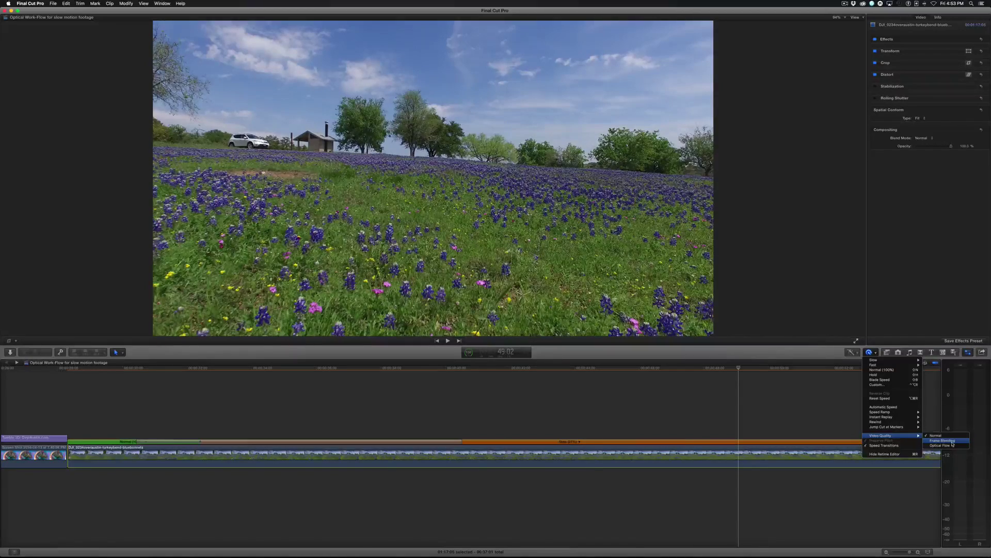
{"action": "left_click", "coordinate": [773, 431]}
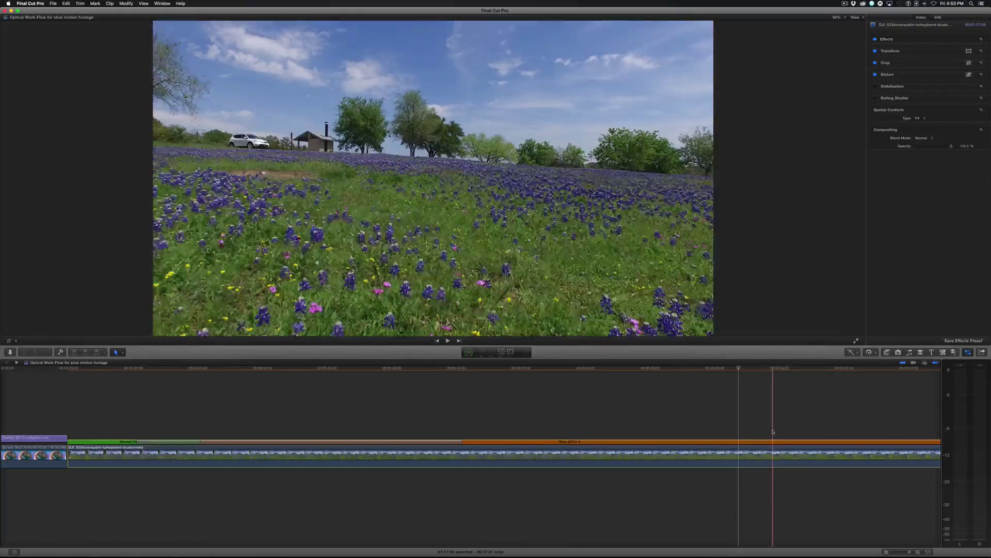
{"action": "key", "text": "Down"}
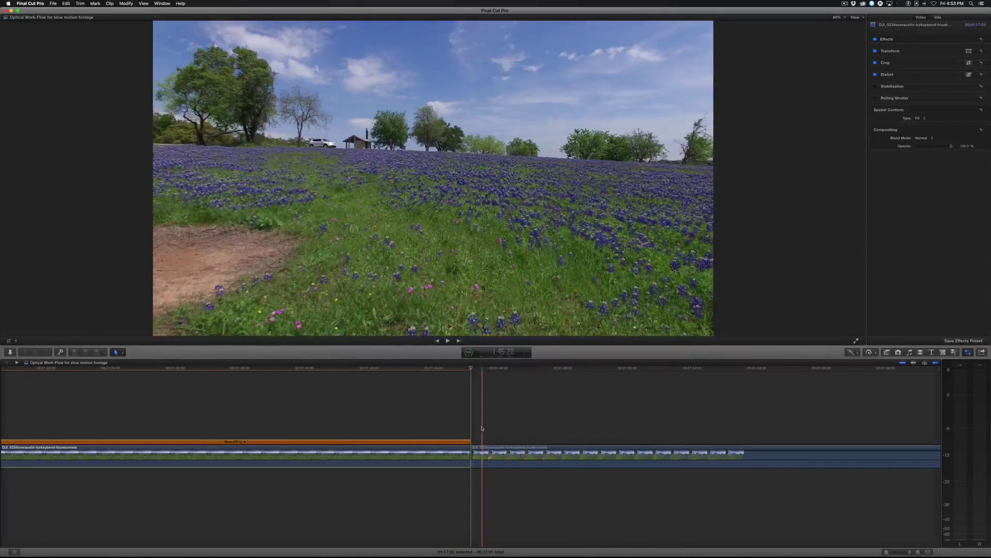
{"action": "left_click", "coordinate": [482, 455]}
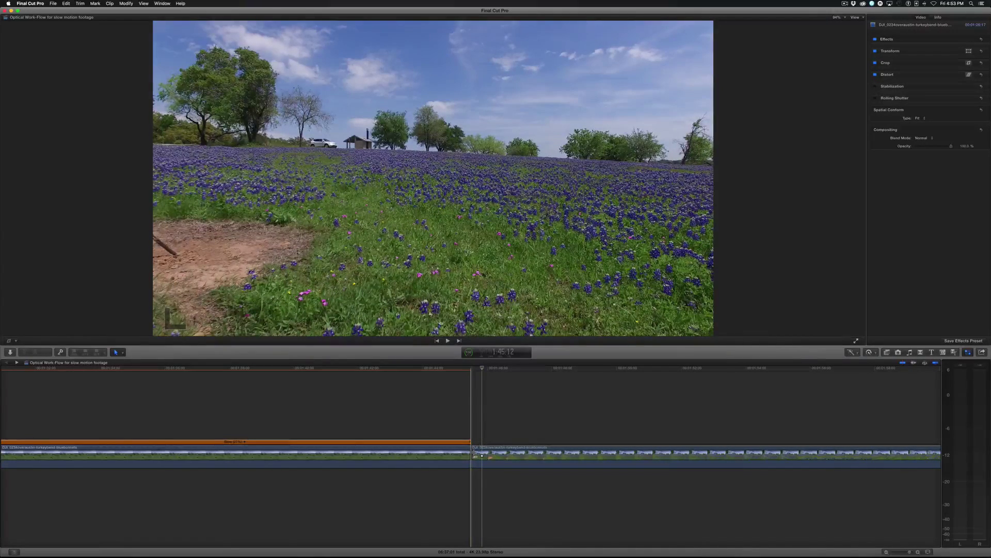
{"action": "key", "text": "space"}
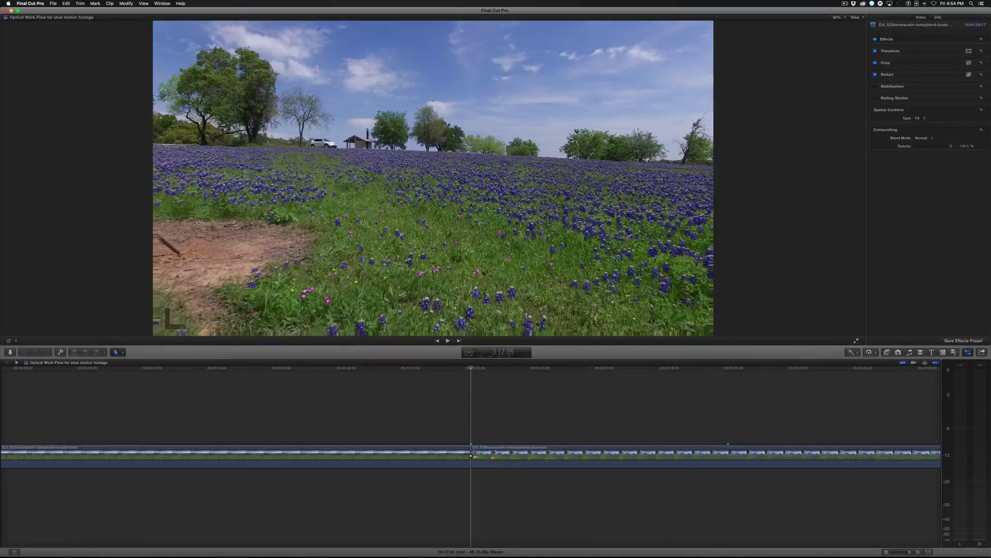
{"action": "key", "text": "space"}
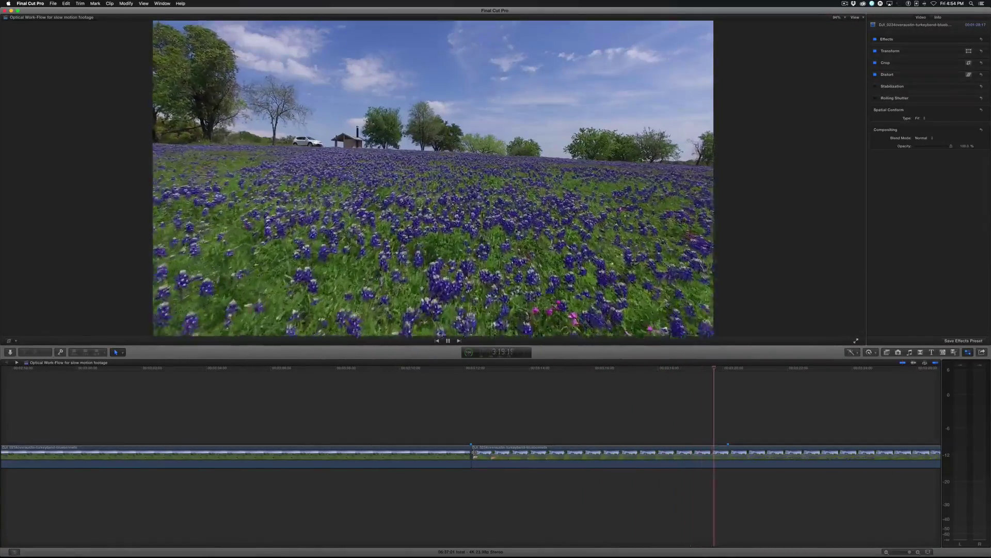
{"action": "key", "text": "space"}
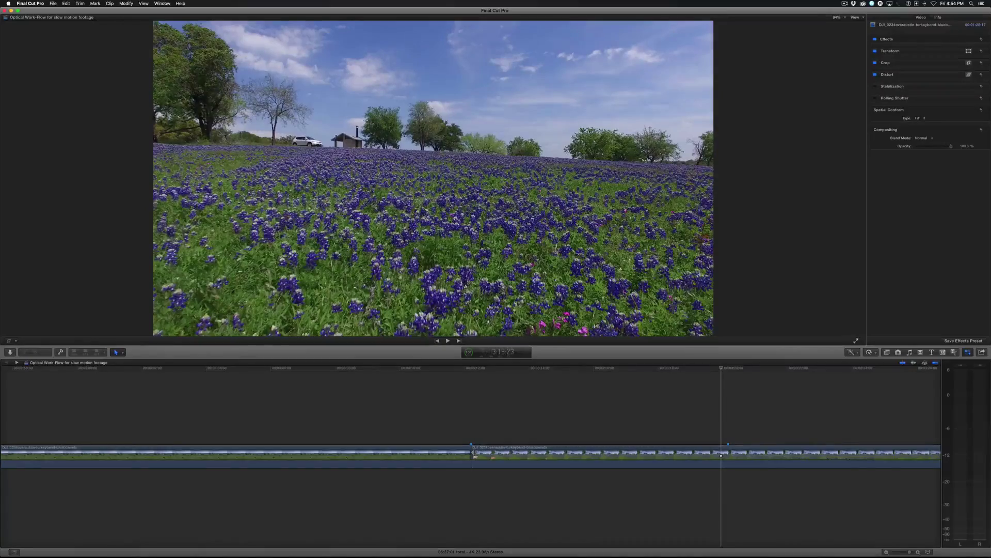
{"action": "scroll", "coordinate": [474, 453], "scroll_direction": "right", "scroll_amount": 10}
{"action": "key", "text": "space"}
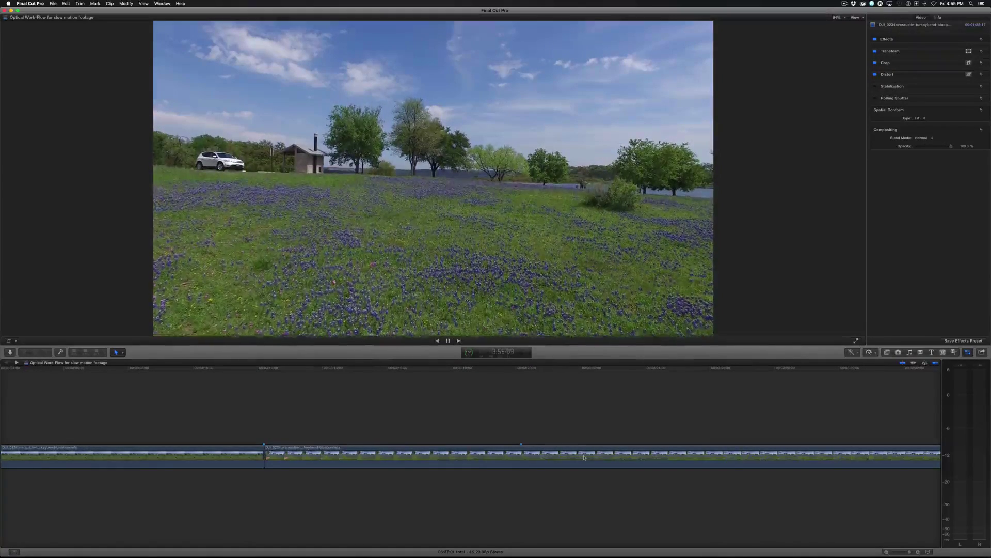
- Zoom out, play the wildflower clip DJI07132, and open the Effects browser with Cmd+5
{"action": "key", "text": "space"}
{"action": "key", "text": "super+minus"}
{"action": "key", "text": "super+minus"}
{"action": "key", "text": "super+minus"}
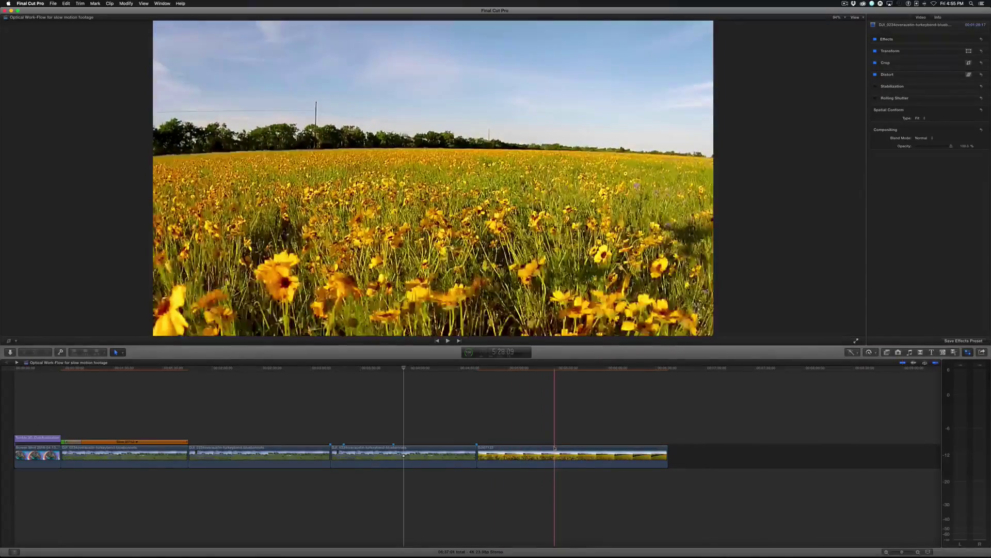
{"action": "left_click", "coordinate": [487, 438]}
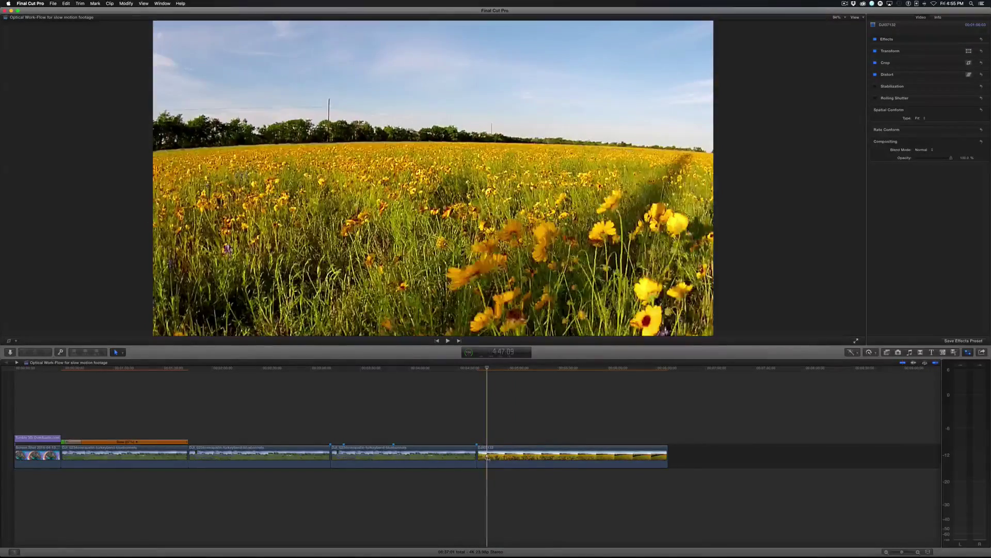
{"action": "key", "text": "space"}
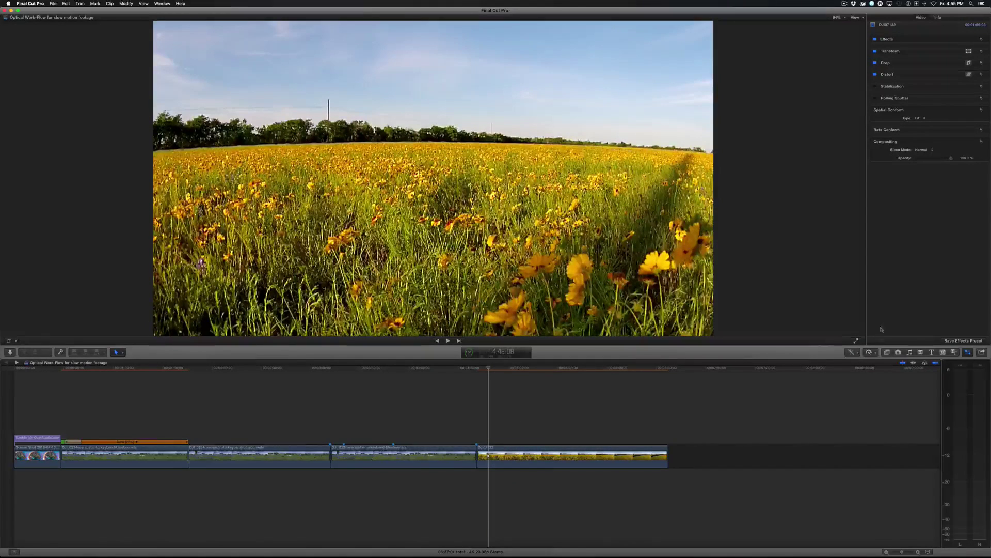
{"action": "key", "text": "super+5"}
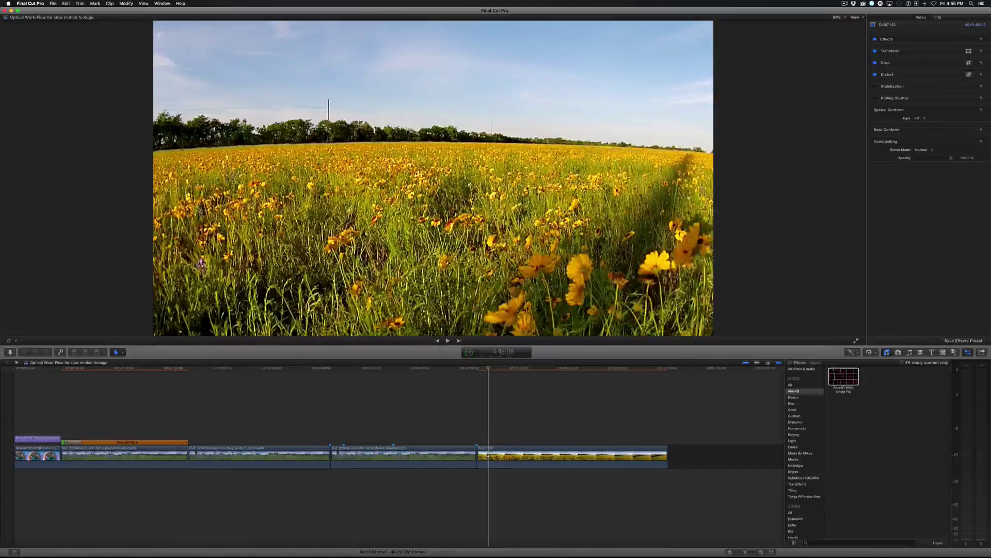
- Drag the Alex4D Wide Angle Fix effect onto wildflower clip DJI07132
{"action": "left_click", "coordinate": [843, 377]}
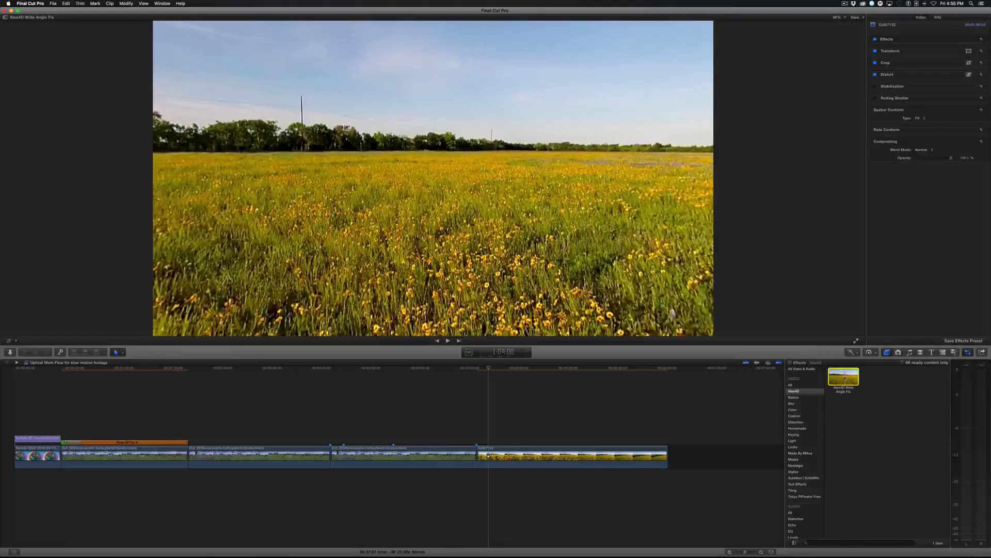
{"action": "left_click_drag", "start_coordinate": [843, 377], "coordinate": [596, 458]}
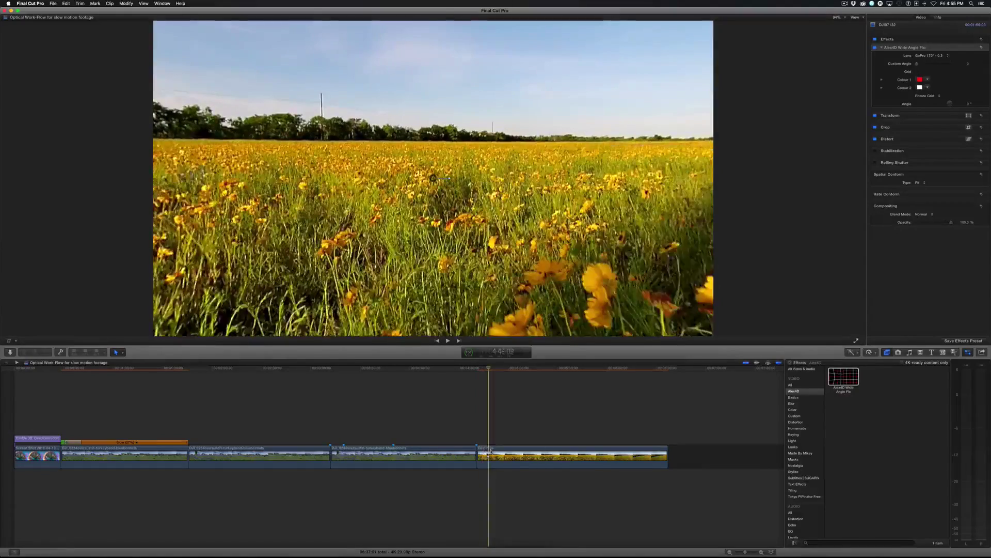
- Toggle the wide-angle fix on and off to compare before and after, leaving it enabled
{"action": "left_click", "coordinate": [491, 451]}
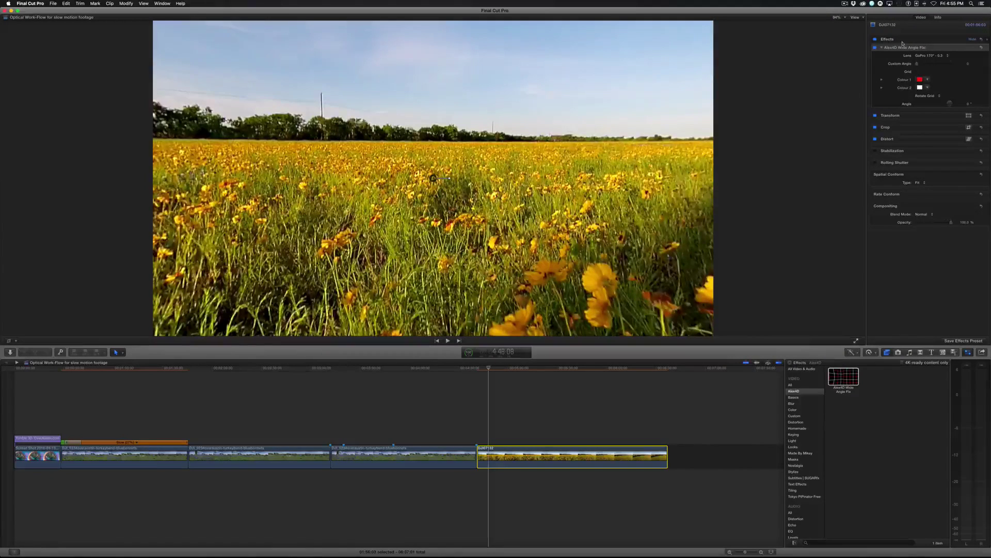
{"action": "left_click", "coordinate": [875, 47]}
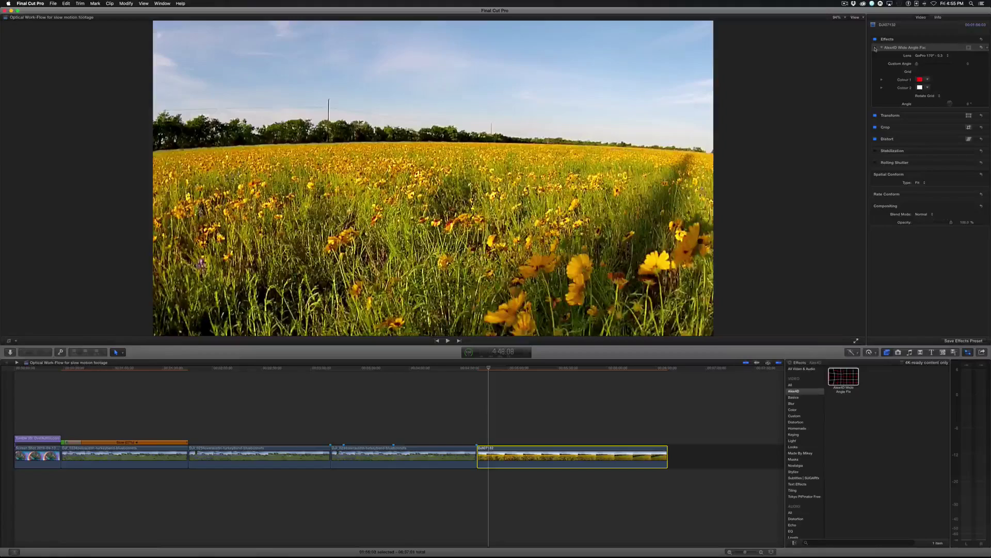
{"action": "left_click", "coordinate": [875, 48]}
{"action": "left_click", "coordinate": [875, 48]}
{"action": "left_click", "coordinate": [875, 48]}
{"action": "left_click", "coordinate": [875, 47]}
{"action": "left_click", "coordinate": [874, 47]}
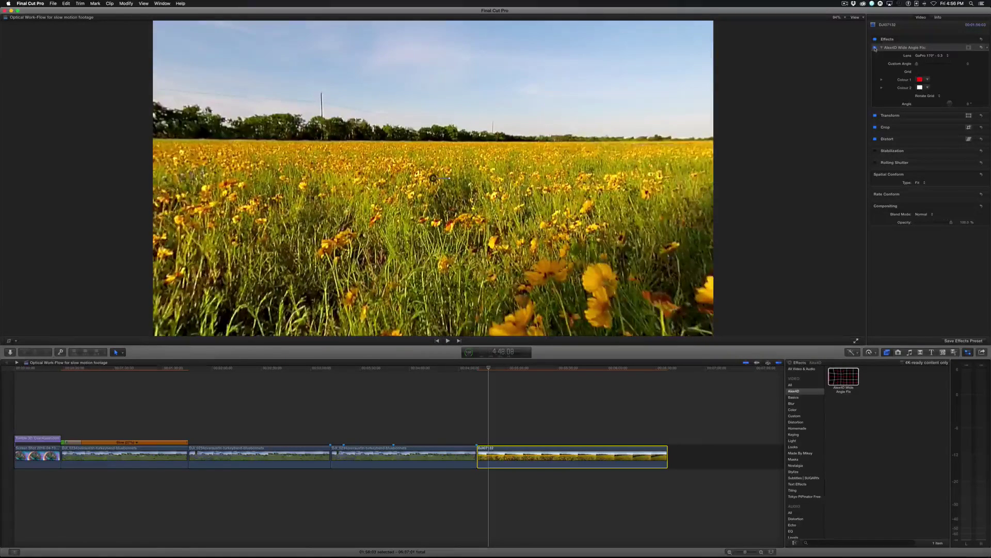
{"action": "left_click", "coordinate": [875, 48]}
{"action": "left_click", "coordinate": [874, 47]}
- Rotate the correction angle to -45° and move the correction centre up toward the horizon
{"action": "left_click_drag", "start_coordinate": [449, 178], "coordinate": [444, 190]}
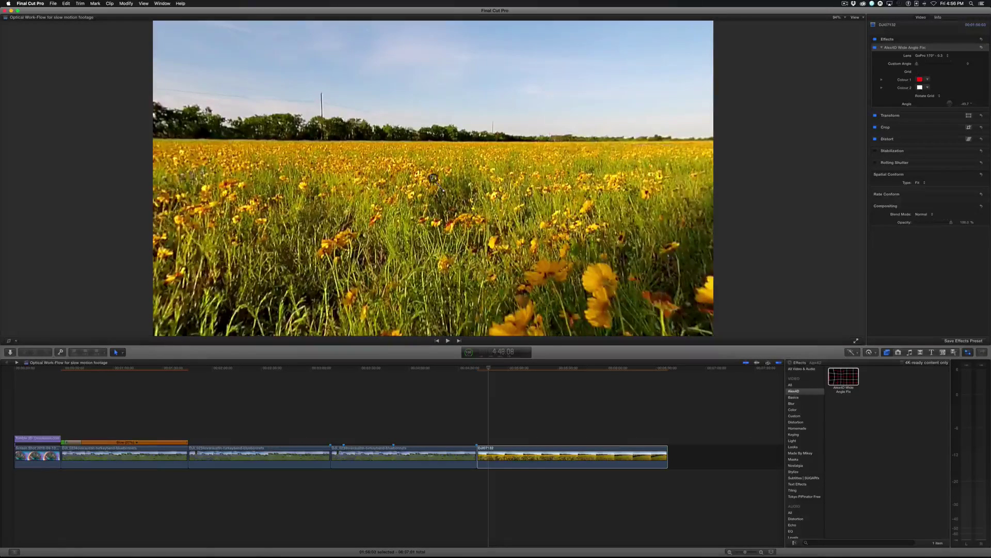
{"action": "left_click_drag", "start_coordinate": [434, 178], "coordinate": [447, 137]}
{"action": "left_click", "coordinate": [929, 55]}
- Switch the lens to Custom, raise the Custom Angle, and nudge the correction centre down
{"action": "left_click", "coordinate": [933, 61]}
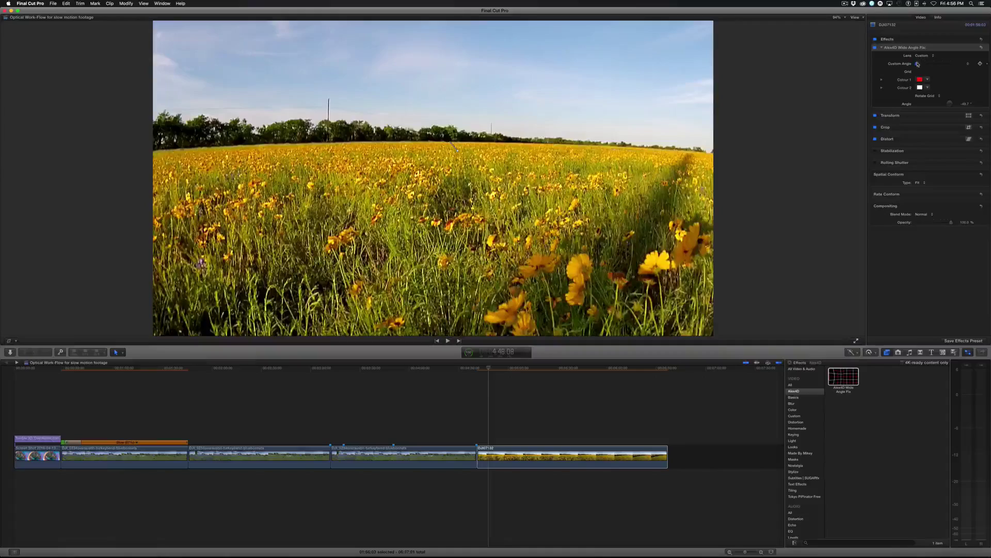
{"action": "mouse_move", "coordinate": [917, 64]}
{"action": "left_mouse_down"}
{"action": "mouse_move", "coordinate": [947, 66]}
{"action": "mouse_move", "coordinate": [922, 69]}
{"action": "left_mouse_up"}
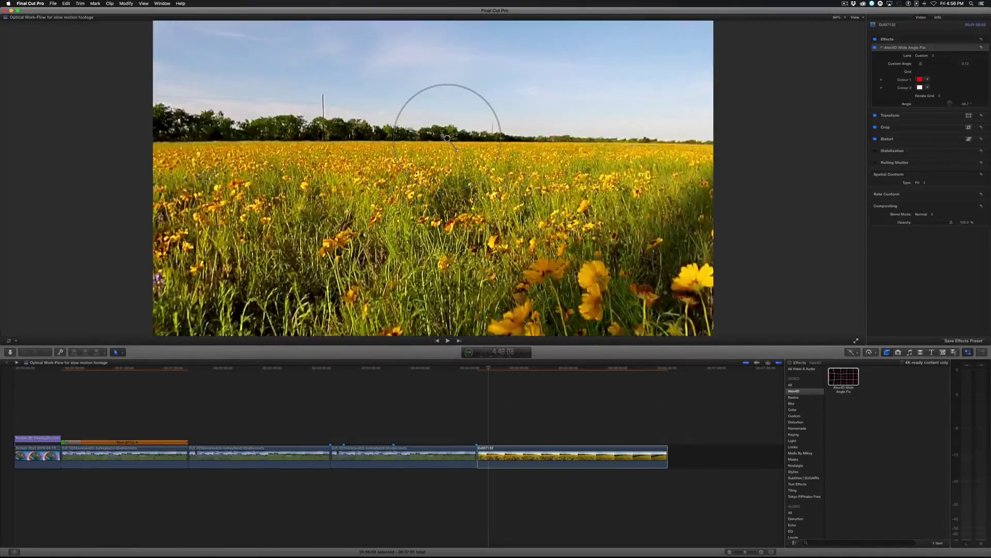
{"action": "left_click_drag", "start_coordinate": [447, 139], "coordinate": [447, 142]}
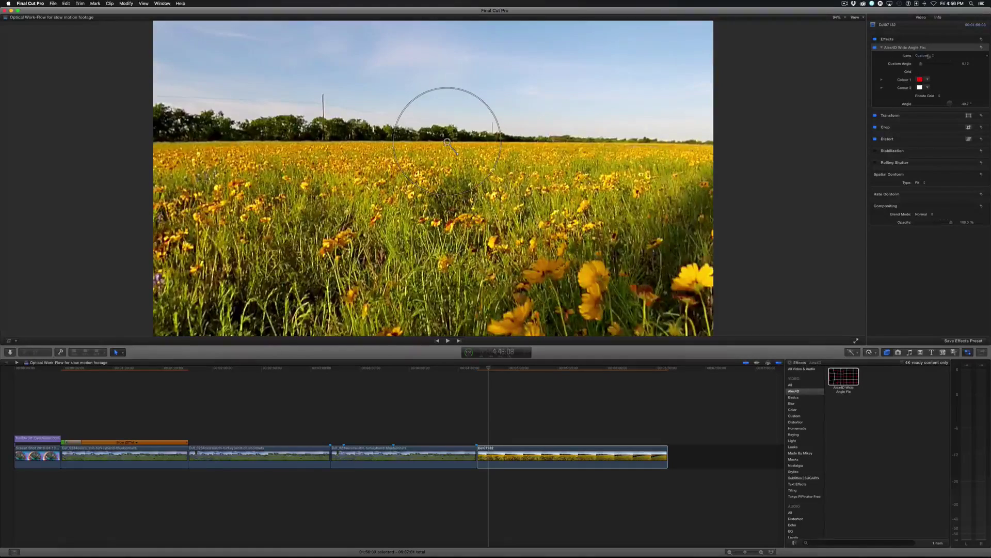
{"action": "mouse_move", "coordinate": [916, 65]}
{"action": "left_mouse_down"}
{"action": "mouse_move", "coordinate": [936, 66]}
{"action": "mouse_move", "coordinate": [926, 66]}
{"action": "left_mouse_up"}
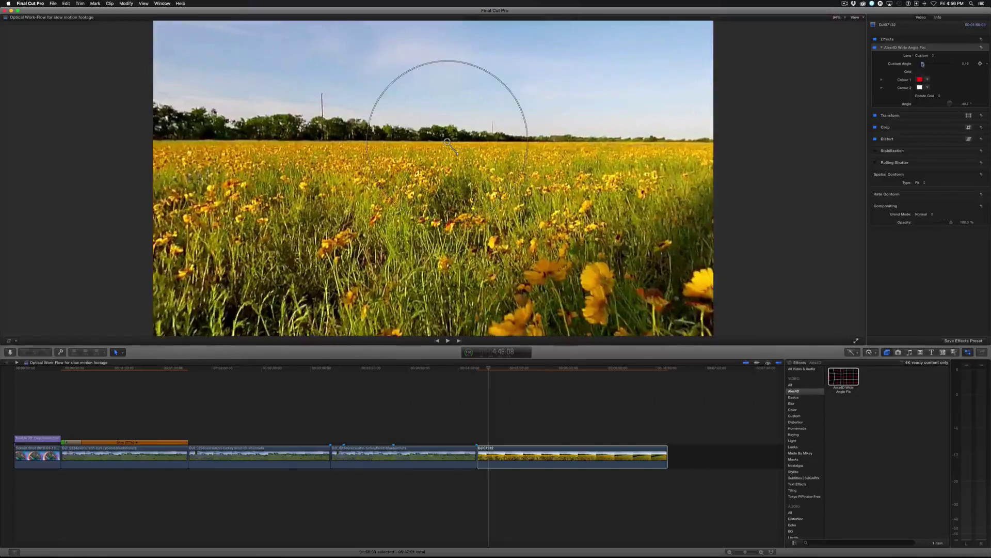
{"action": "left_click", "coordinate": [490, 461]}
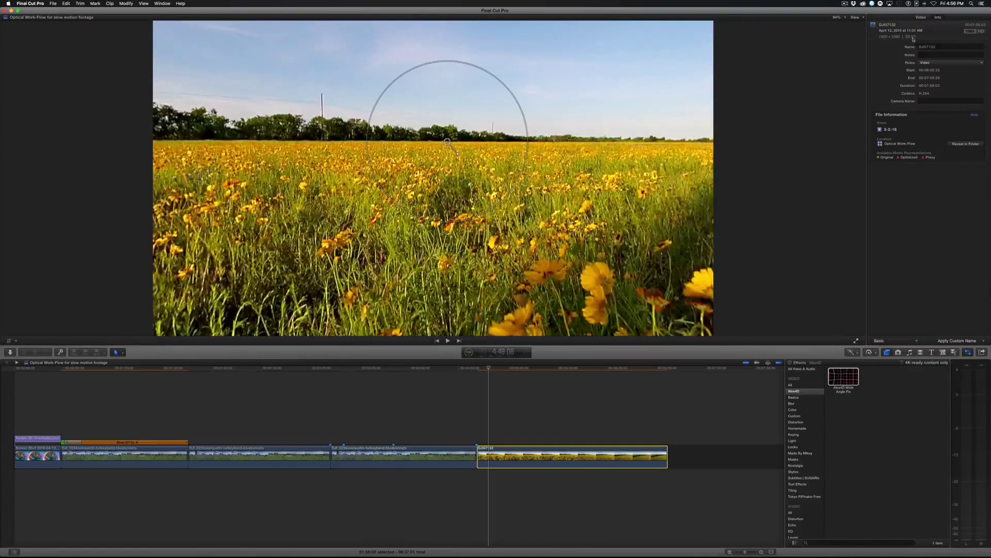
- Reselect DJI07132, play and stop it, and show its retime controls with Cmd+R
{"action": "left_click", "coordinate": [455, 460]}
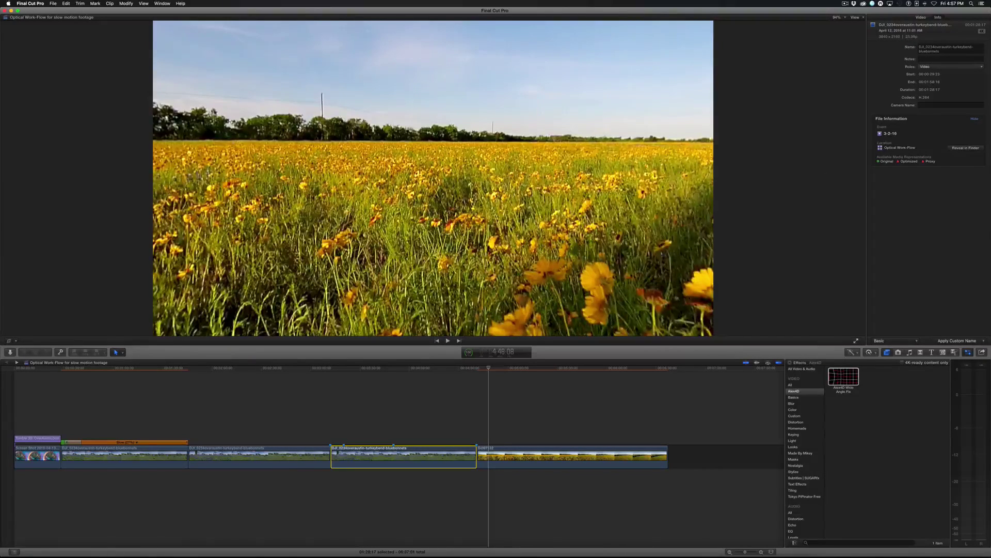
{"action": "left_click", "coordinate": [490, 461]}
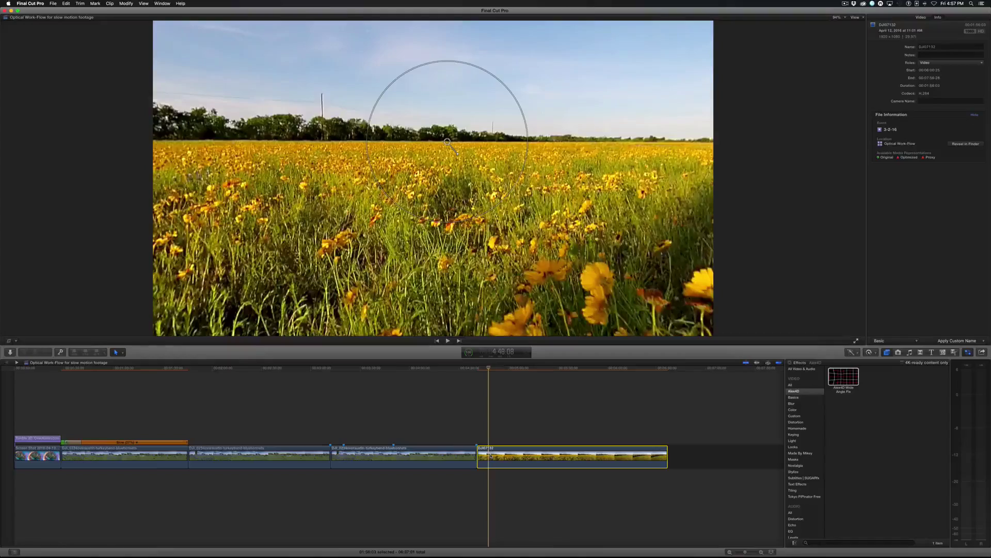
{"action": "key", "text": "space"}
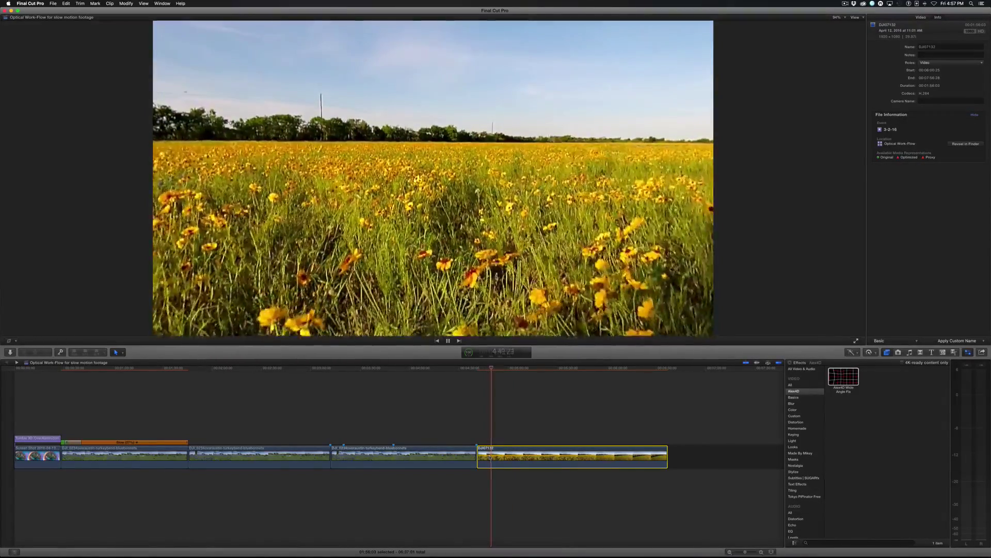
{"action": "key", "text": "space"}
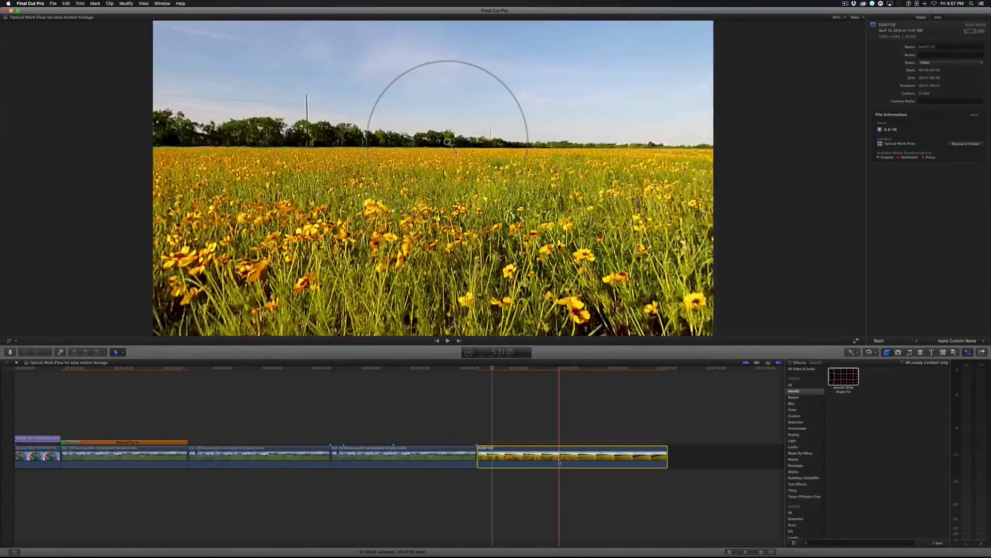
{"action": "key", "text": "super+r"}
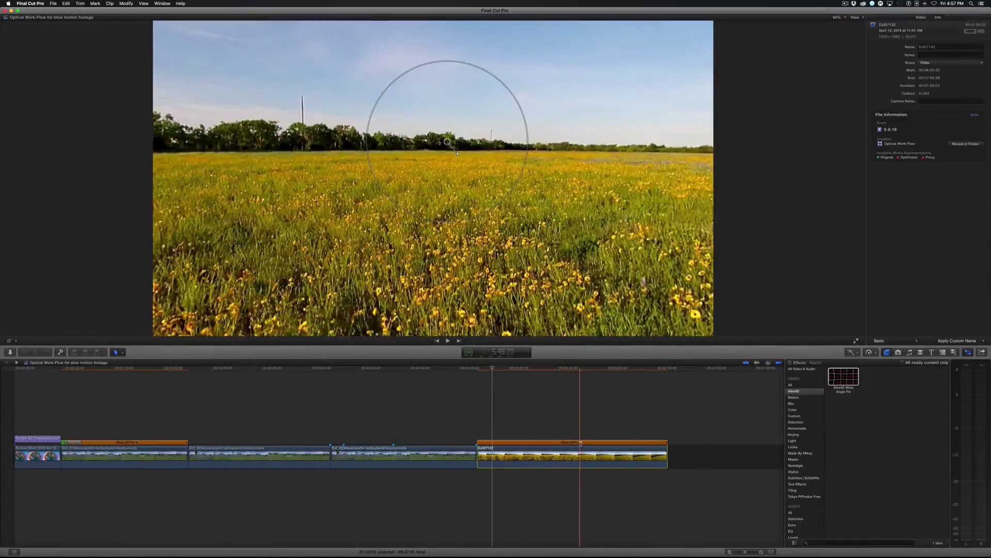
{"action": "left_click", "coordinate": [581, 443]}
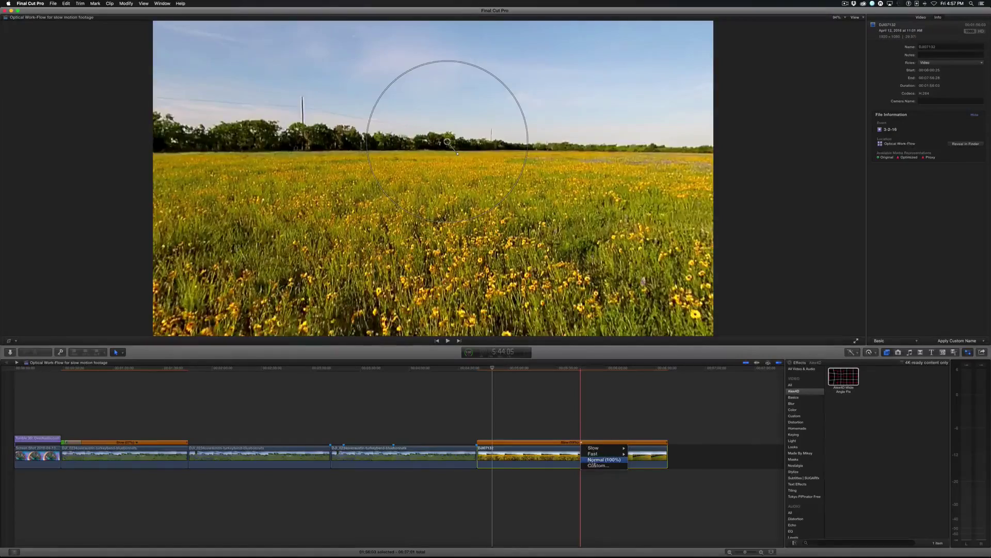
- Set DJI07132 to Normal (100%) speed and play it back
{"action": "left_click", "coordinate": [602, 460]}
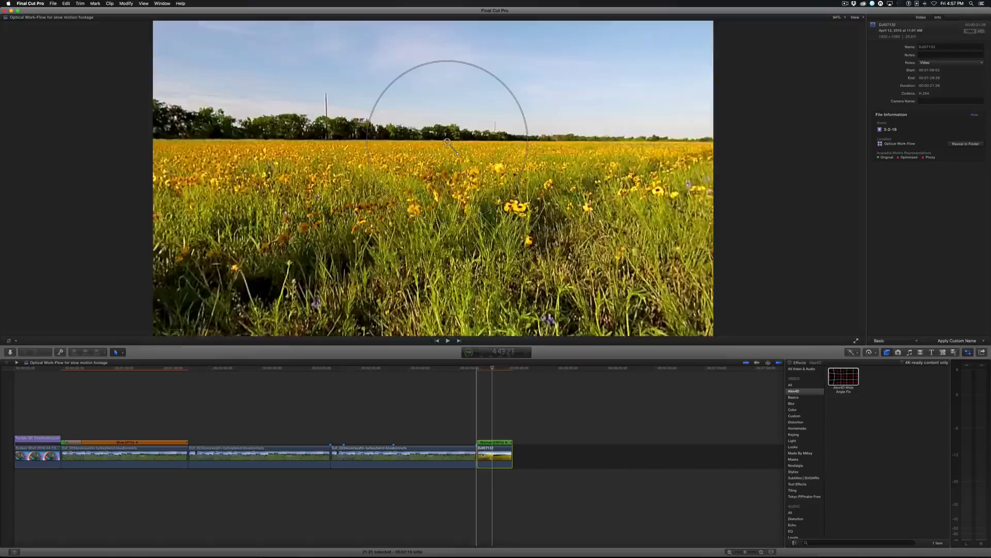
{"action": "key", "text": "space"}
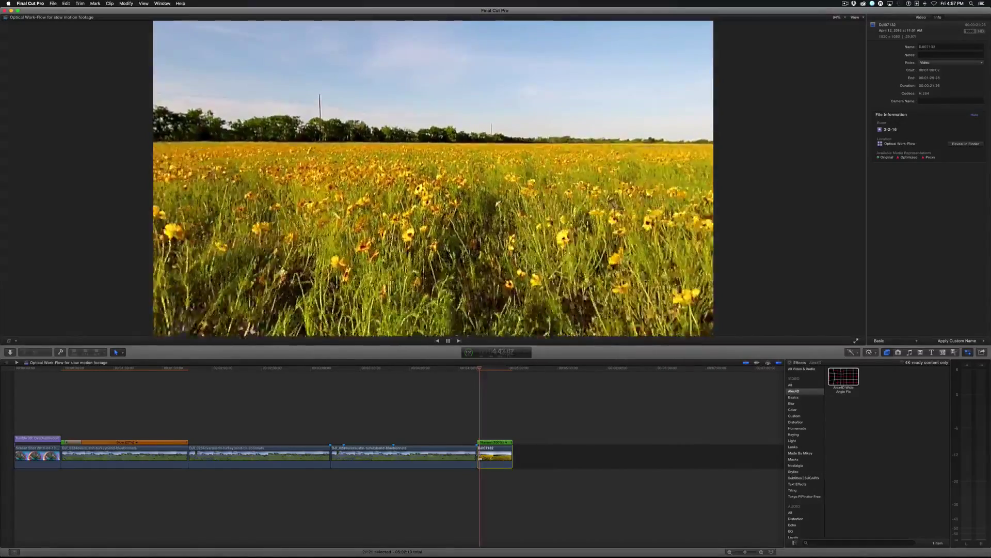
{"action": "key", "text": "space"}
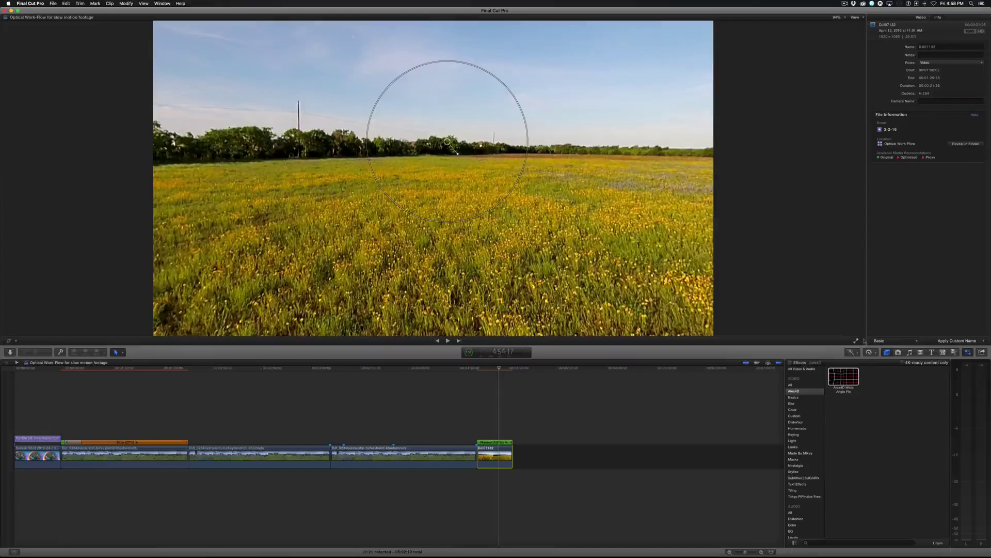
- Apply Automatic Speed to DJI07132 and play the slowed clip
{"action": "left_click", "coordinate": [871, 352]}
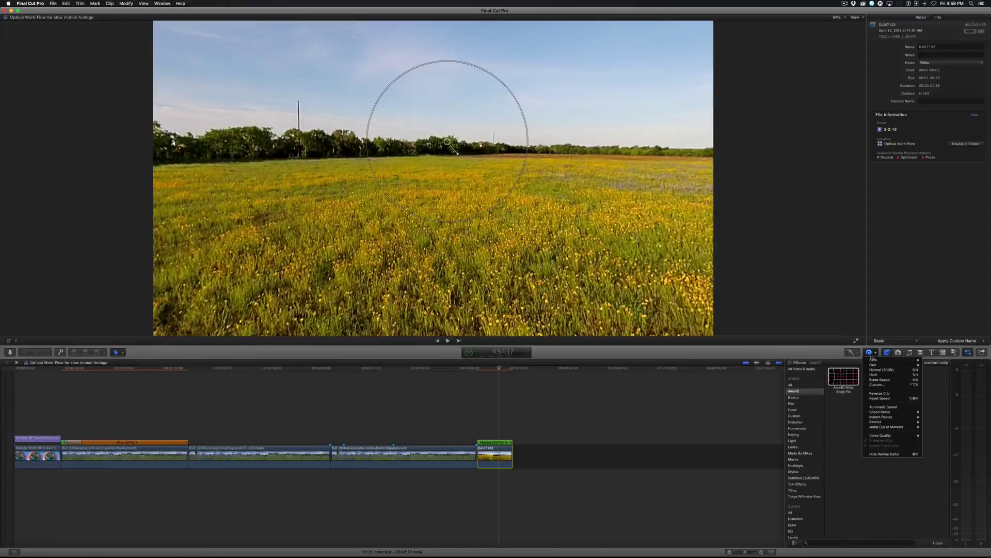
{"action": "left_click", "coordinate": [897, 407]}
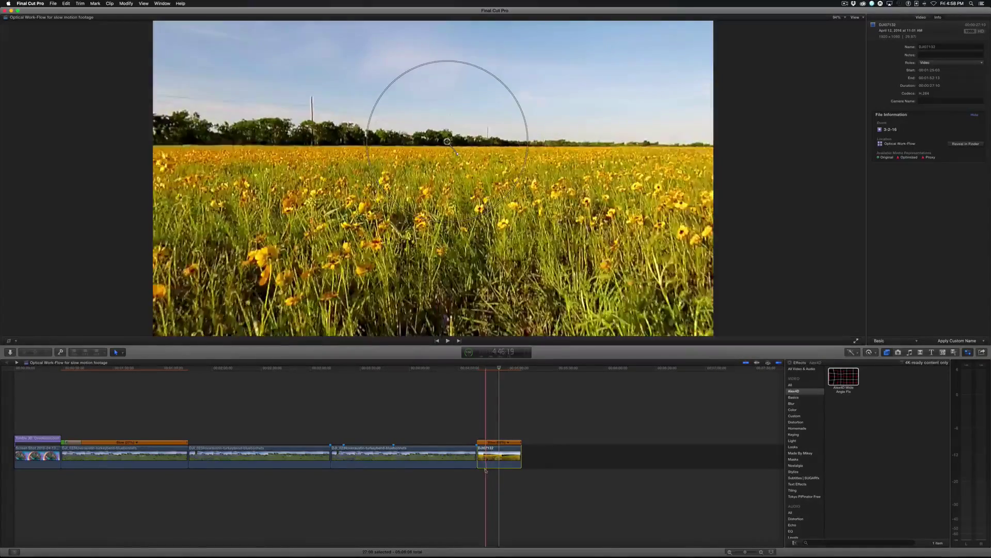
{"action": "key", "text": "space"}
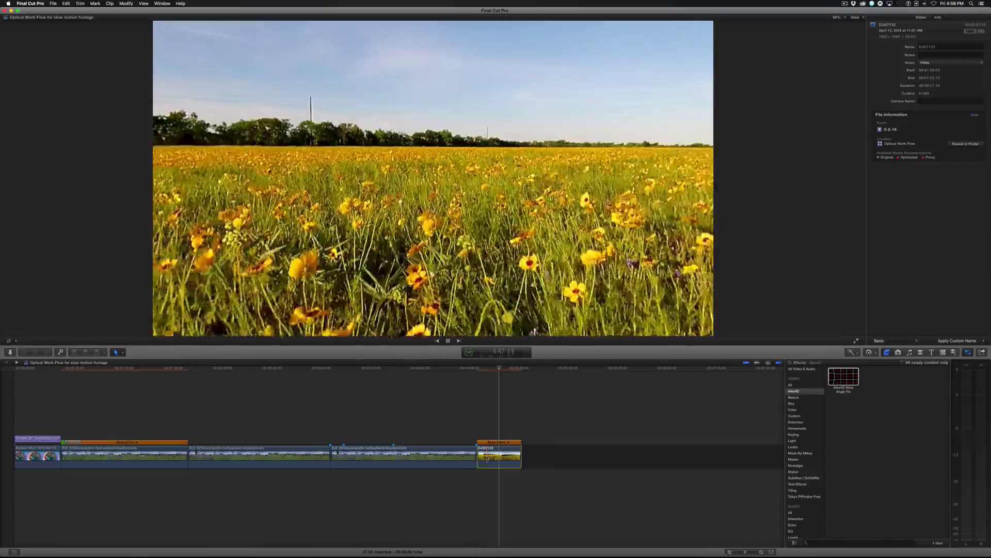